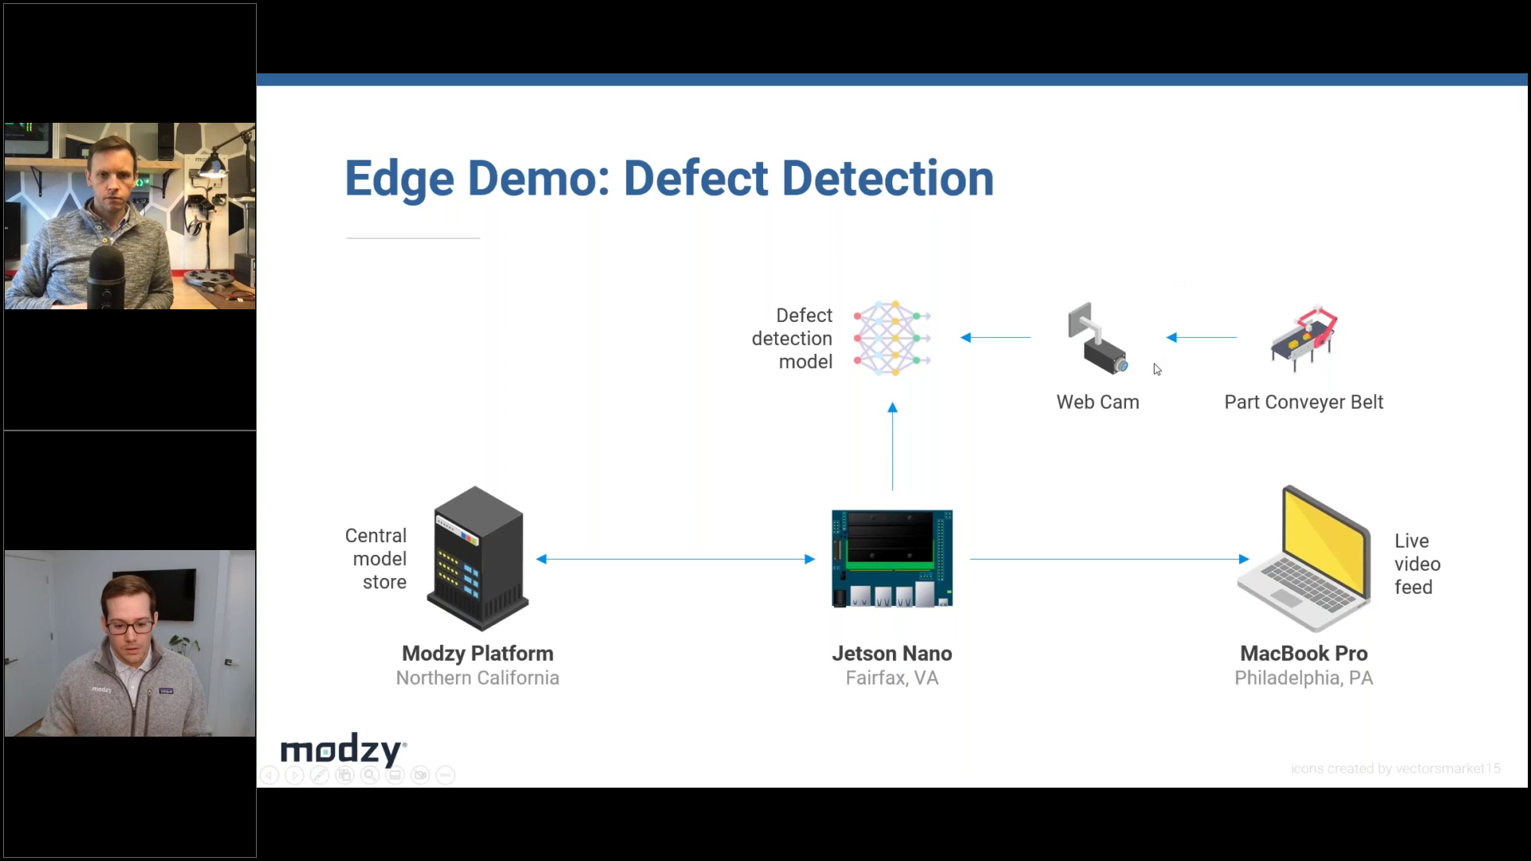
- Leave the slideshow and bring the browser with the Emotion Text Classification app to the front
key(alt+Tab)
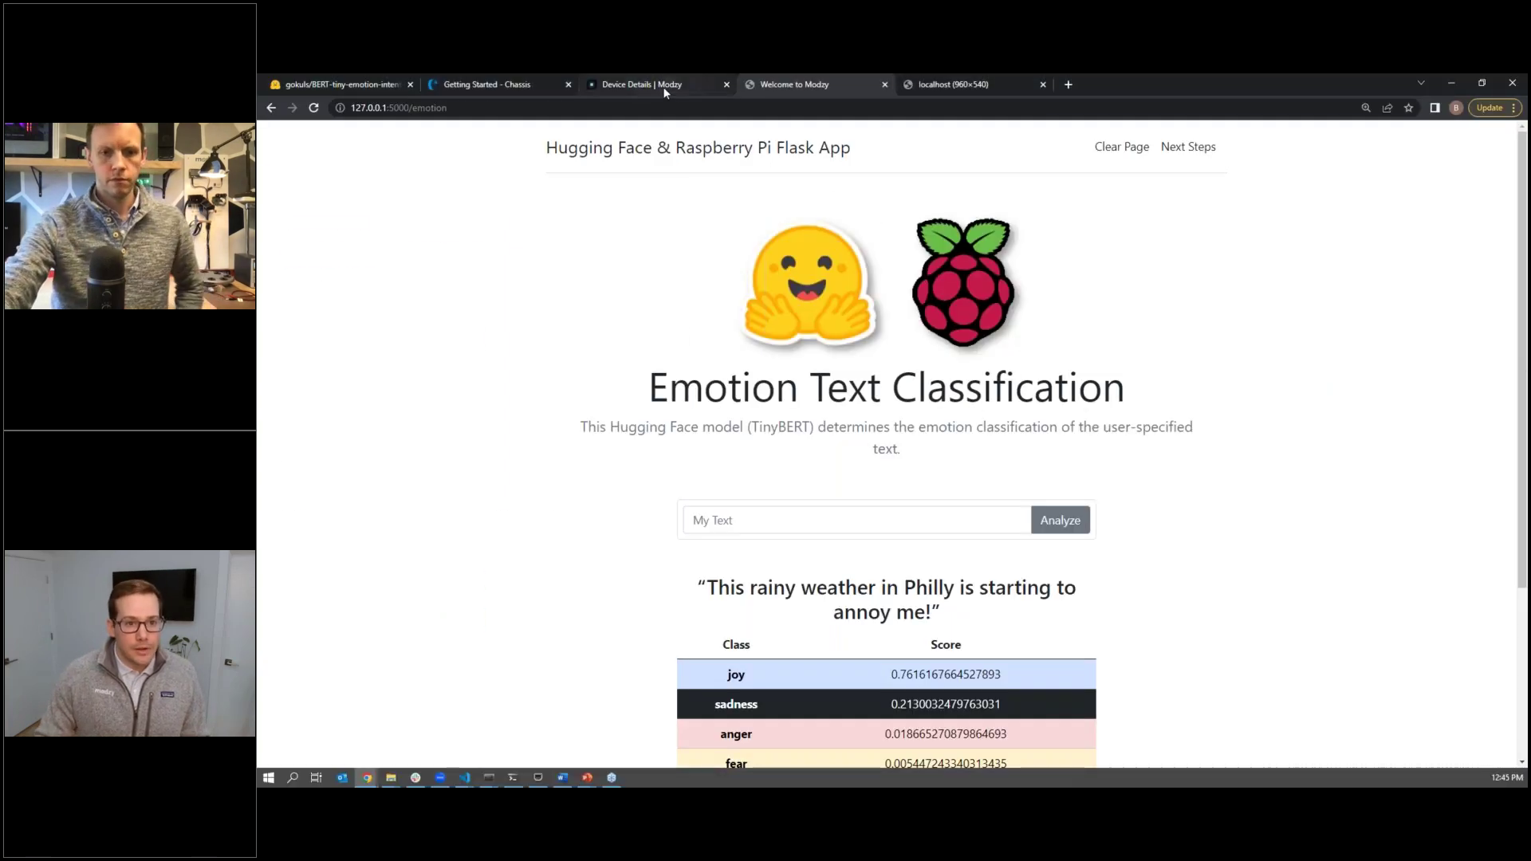
- In Modzy, search 'defect' and open the Defect Detection Yolov5 (ARM) model overview
click(642, 84)
key(ctrl+k)
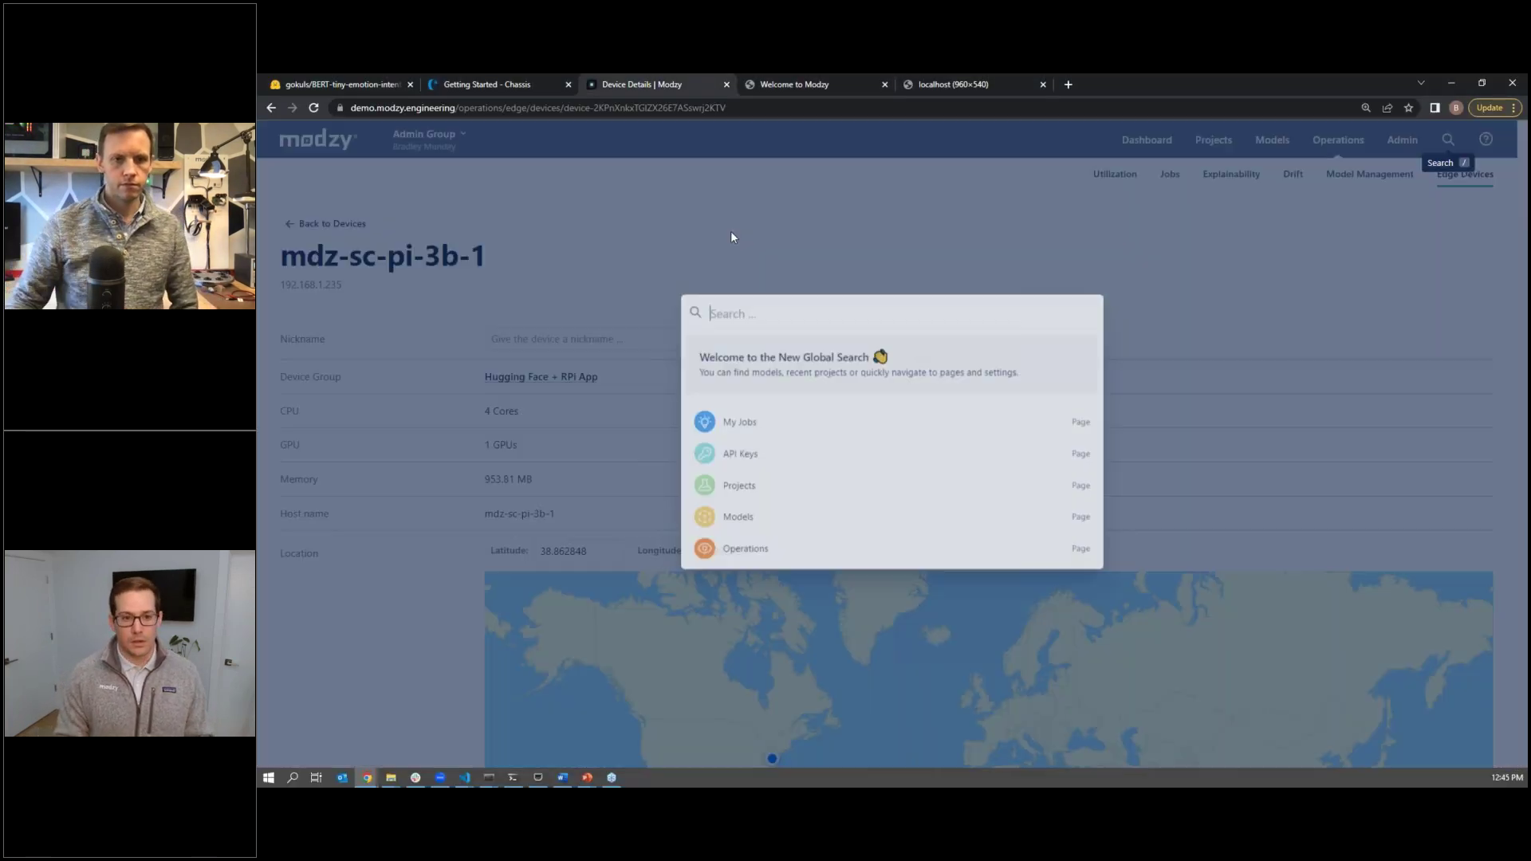
text(defect)
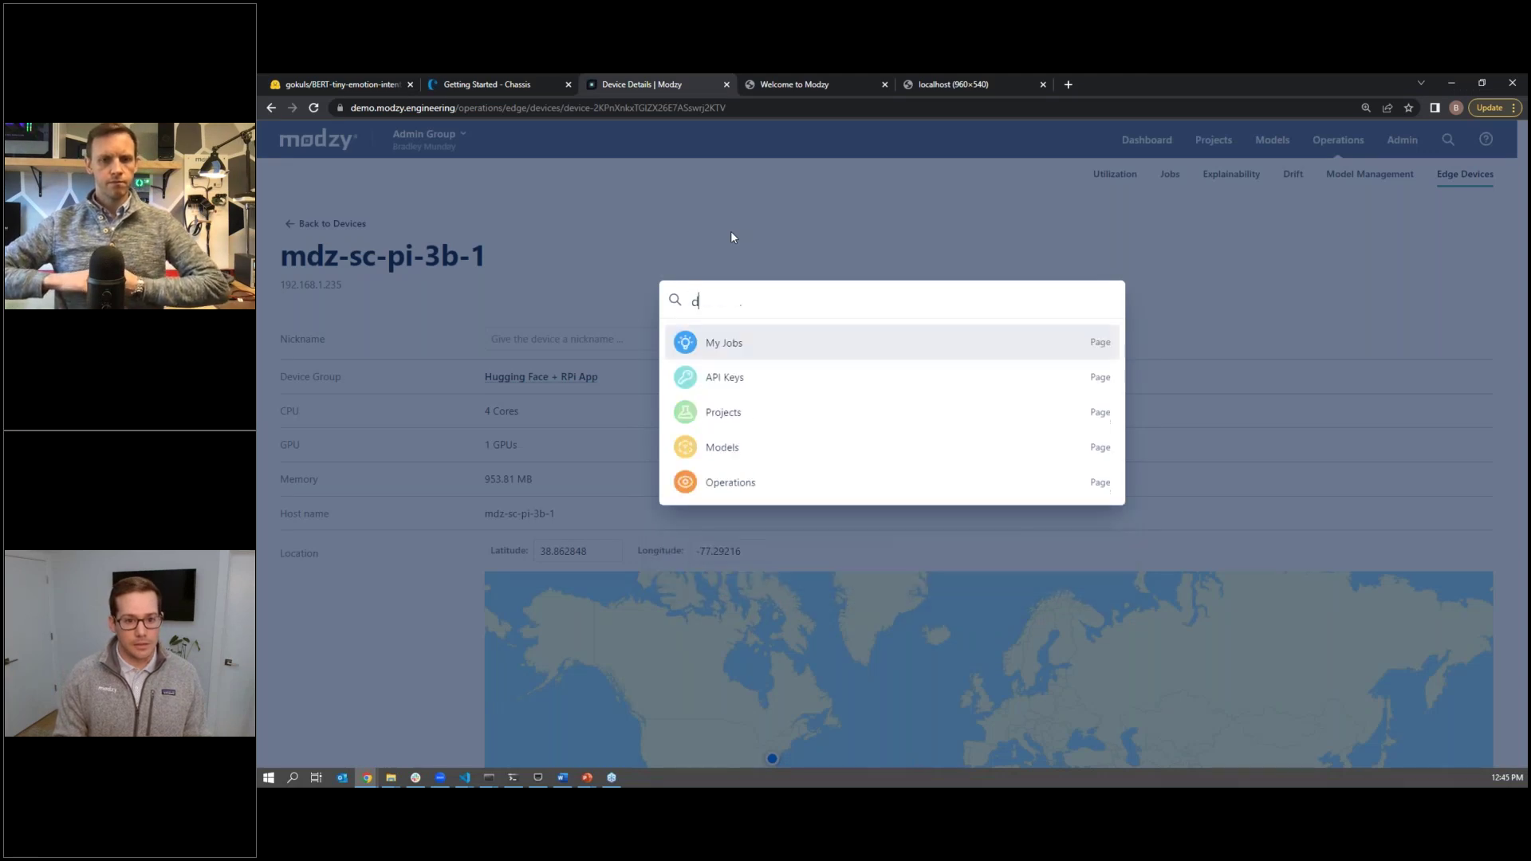
key(Return)
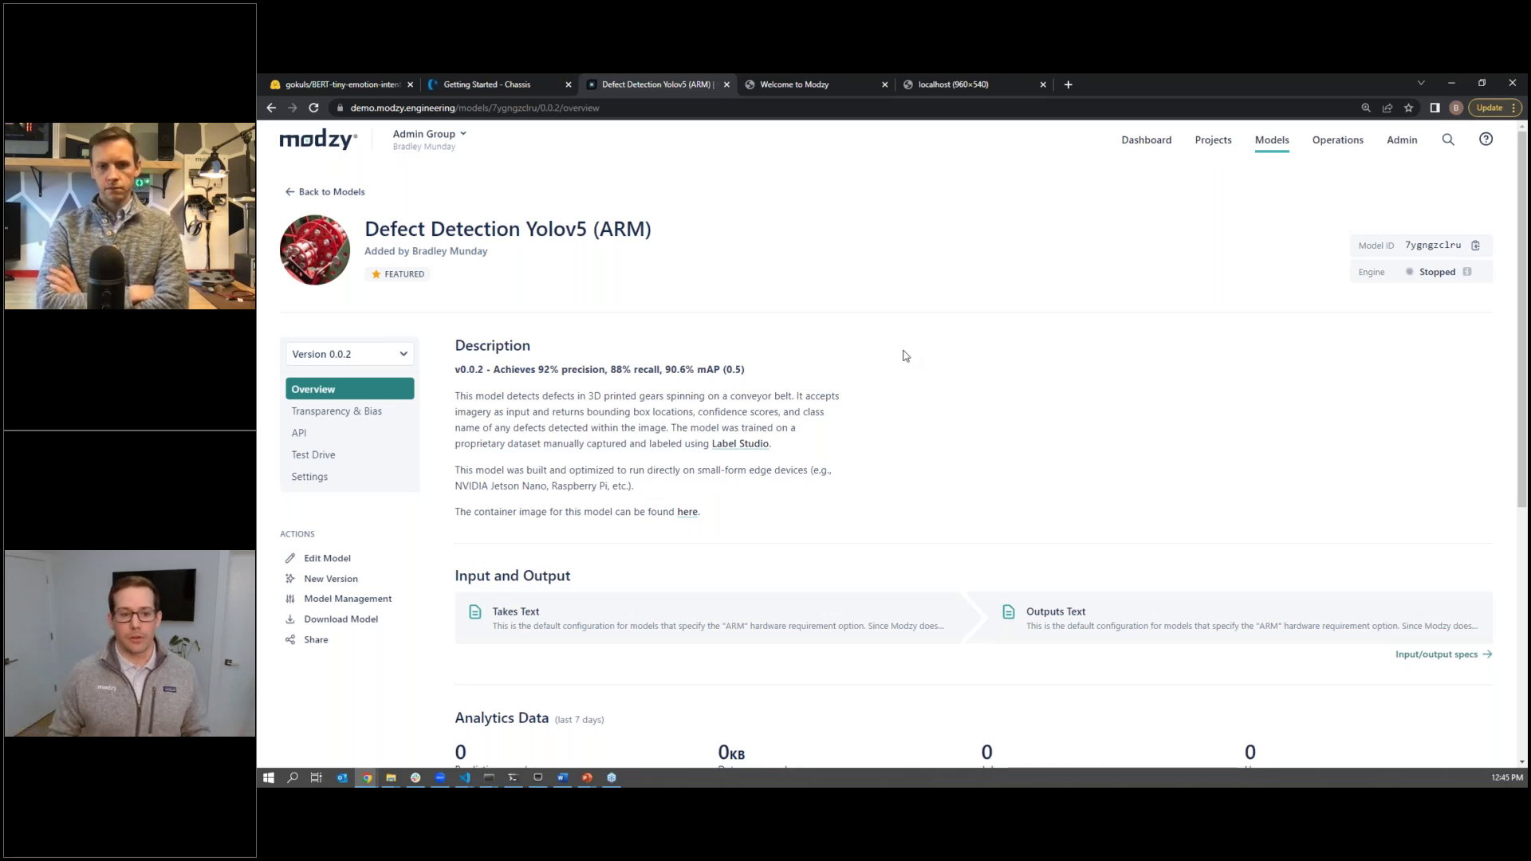
- Open the model's Label Studio project link in a new tab
scroll(901, 366, down, 4)
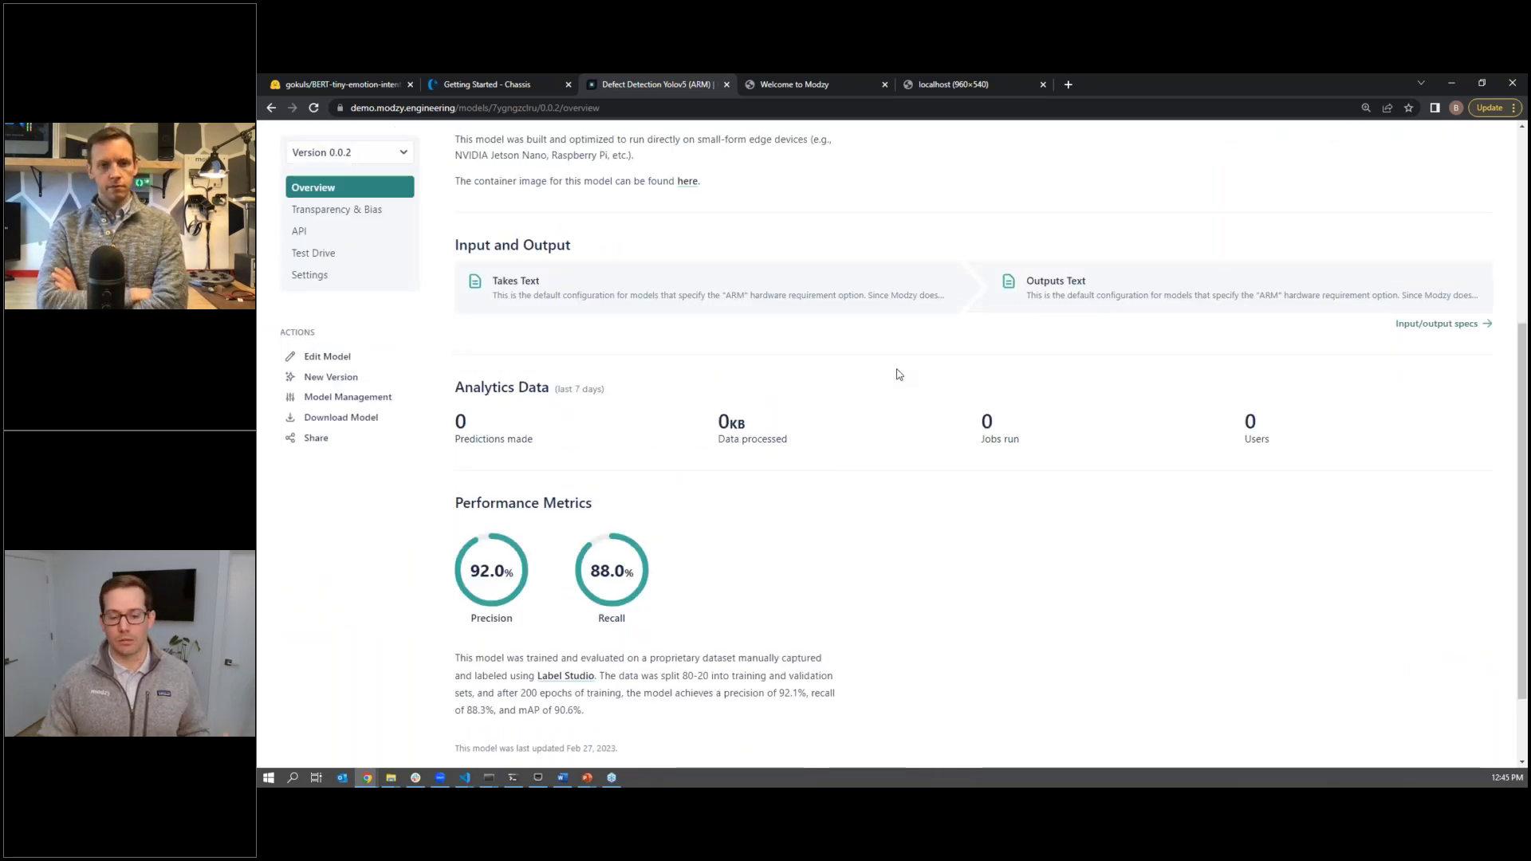
scroll(869, 529, up, 3)
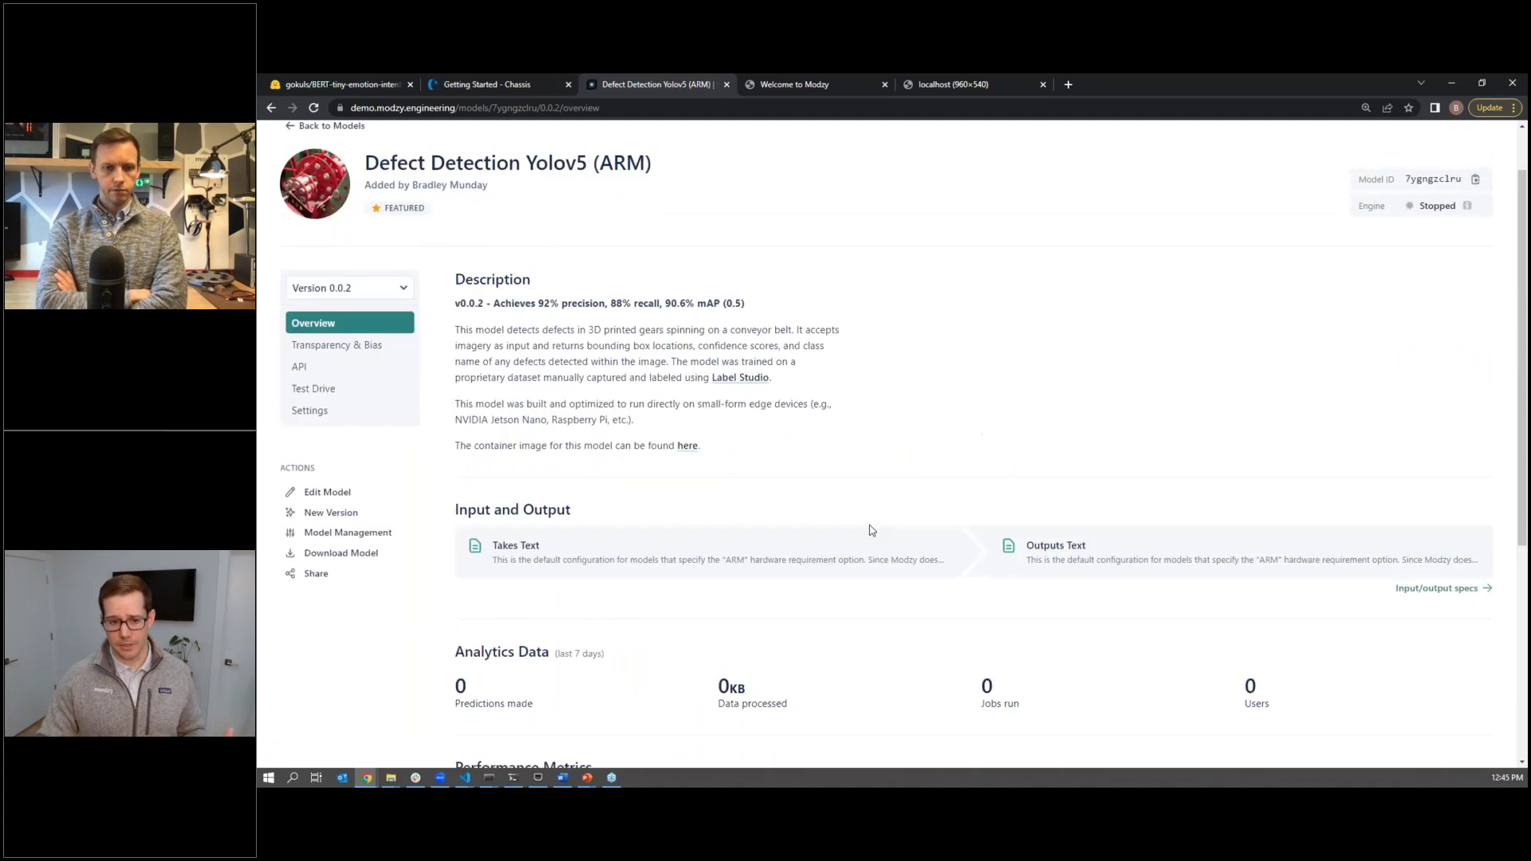
right_click(738, 389)
click(770, 398)
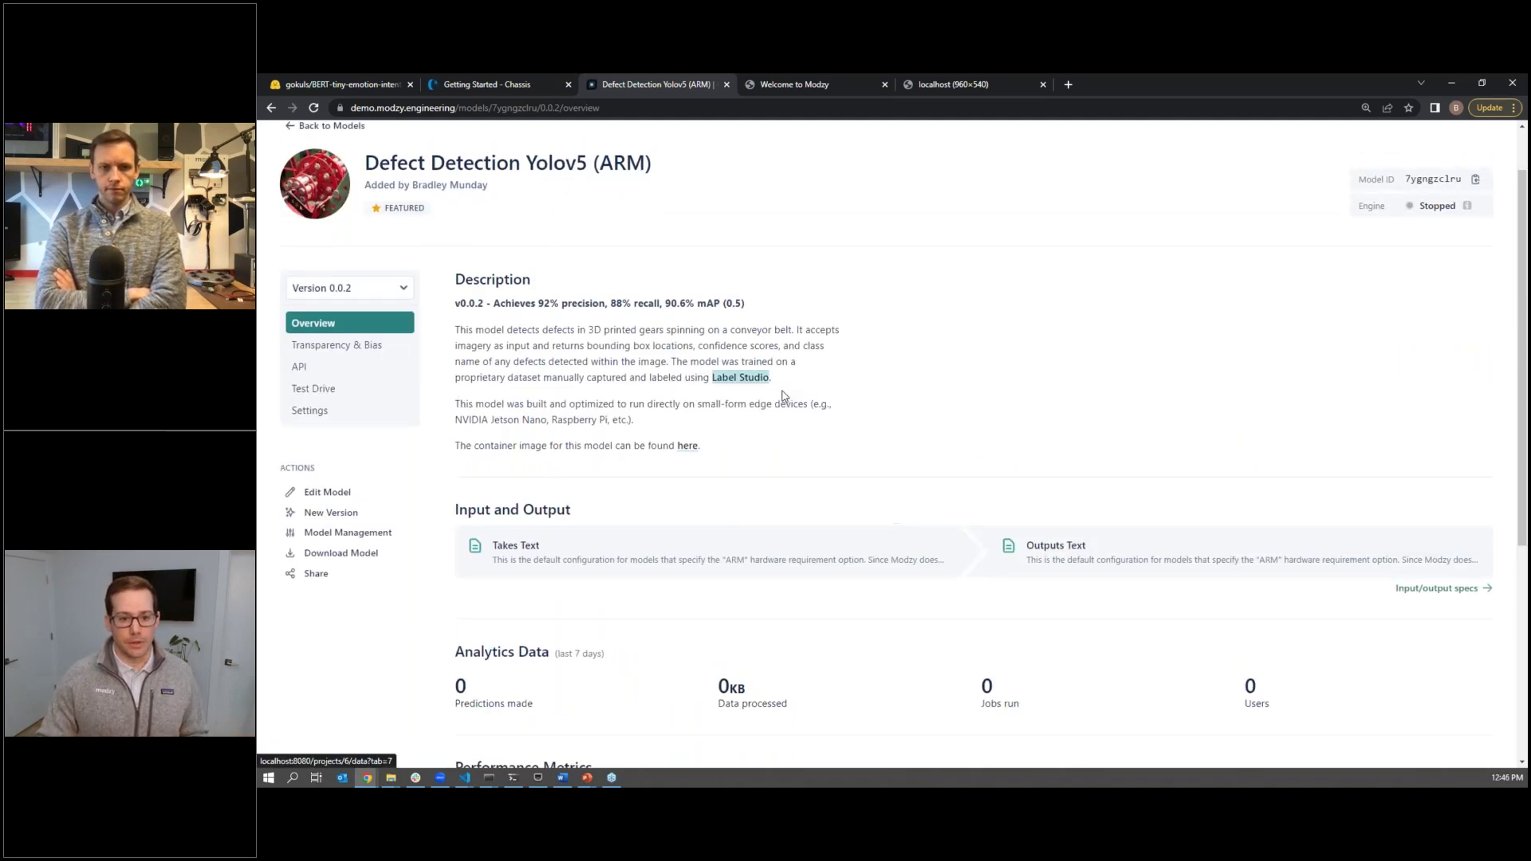
- Review Label Studio task 115's broken_teeth and dent boxes, then return to the Modzy model page
click(800, 89)
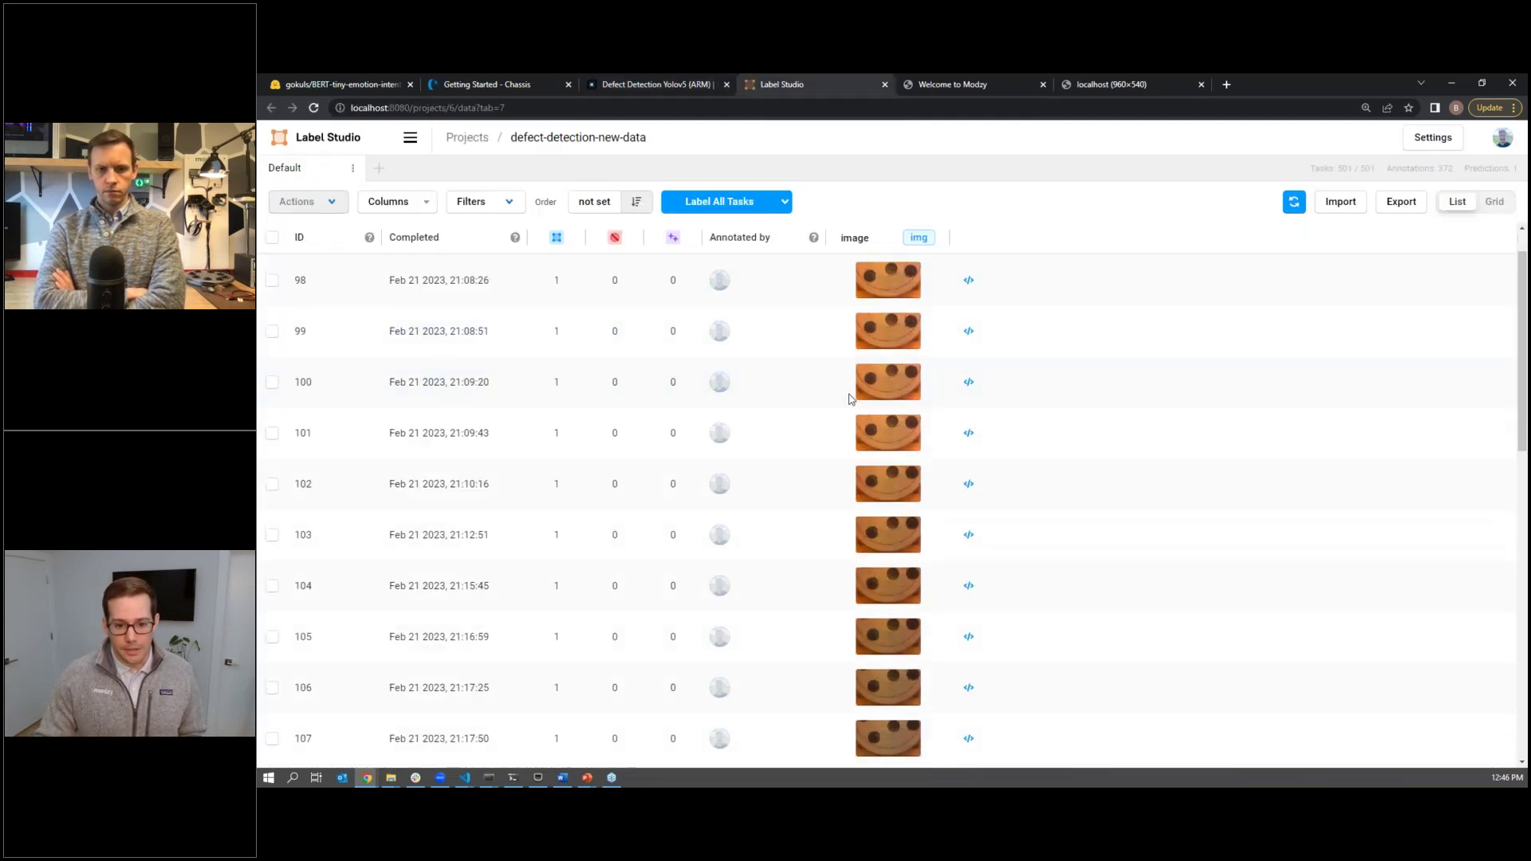
scroll(850, 399, down, 9)
click(805, 401)
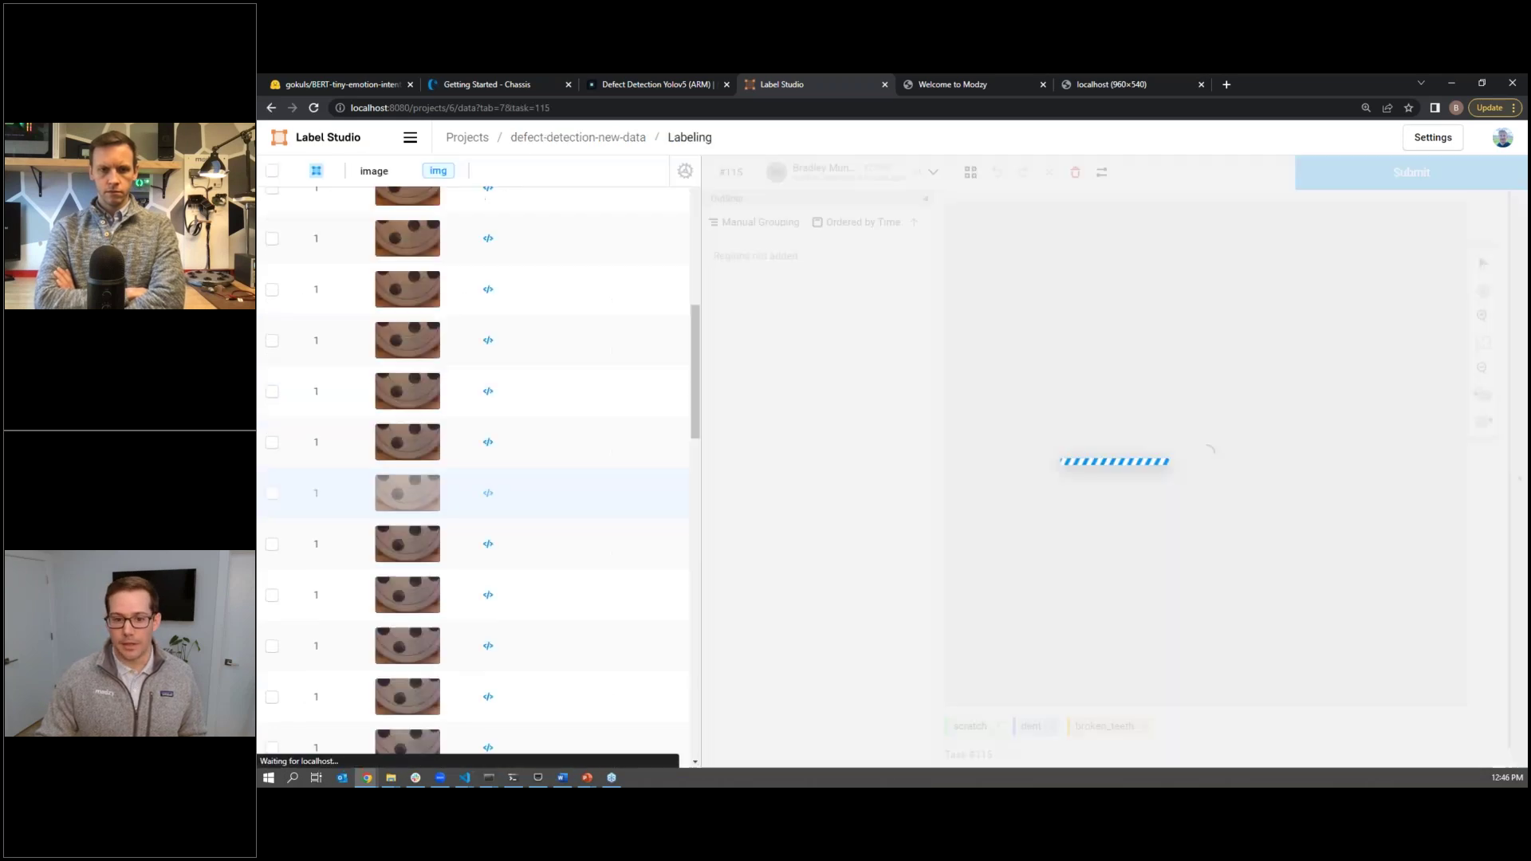
mouse_move(789, 252)
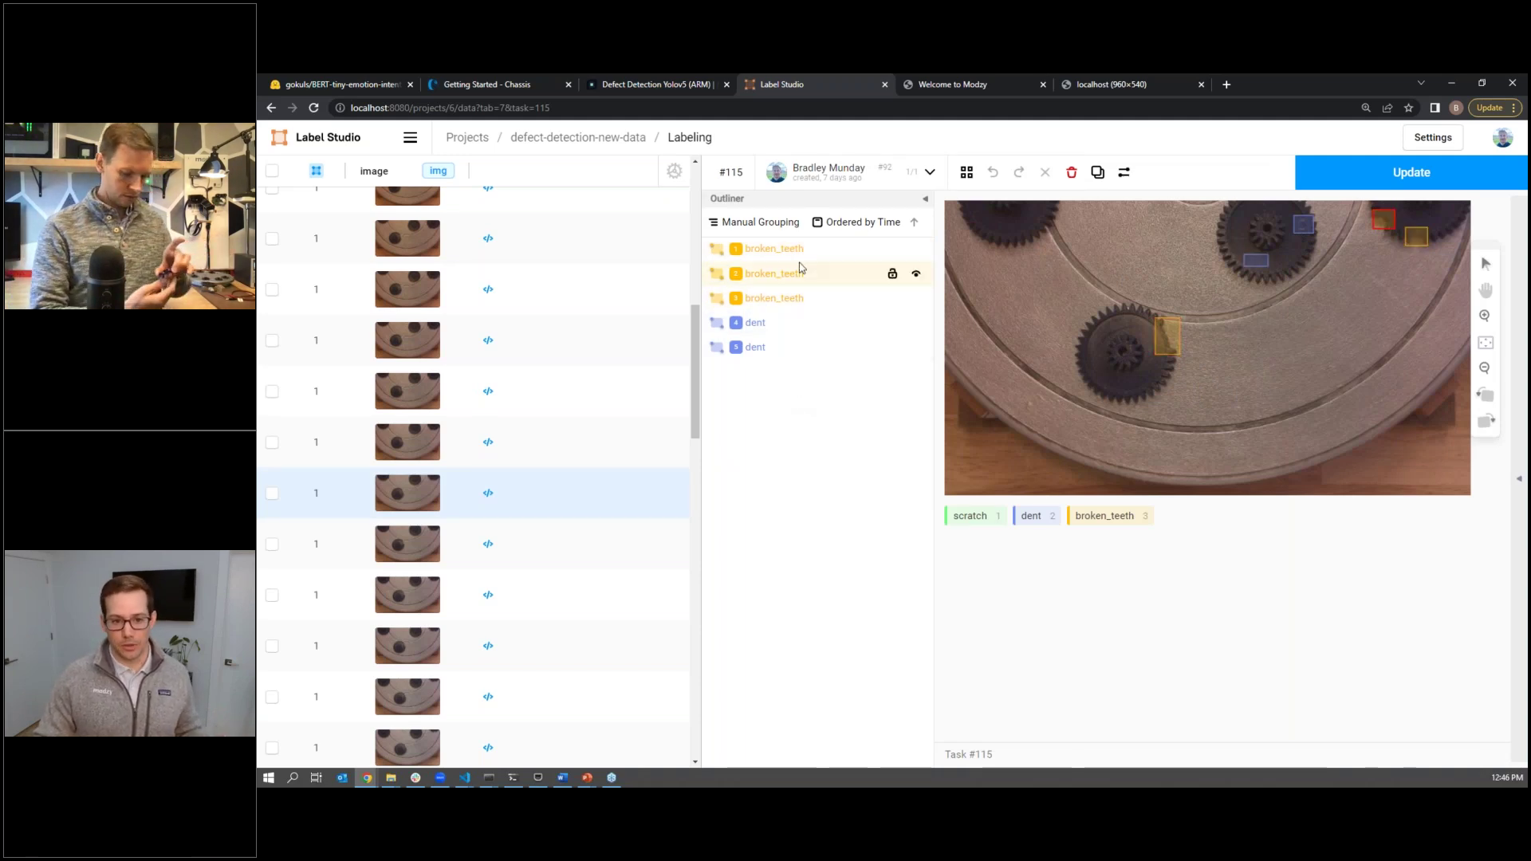
mouse_move(755, 356)
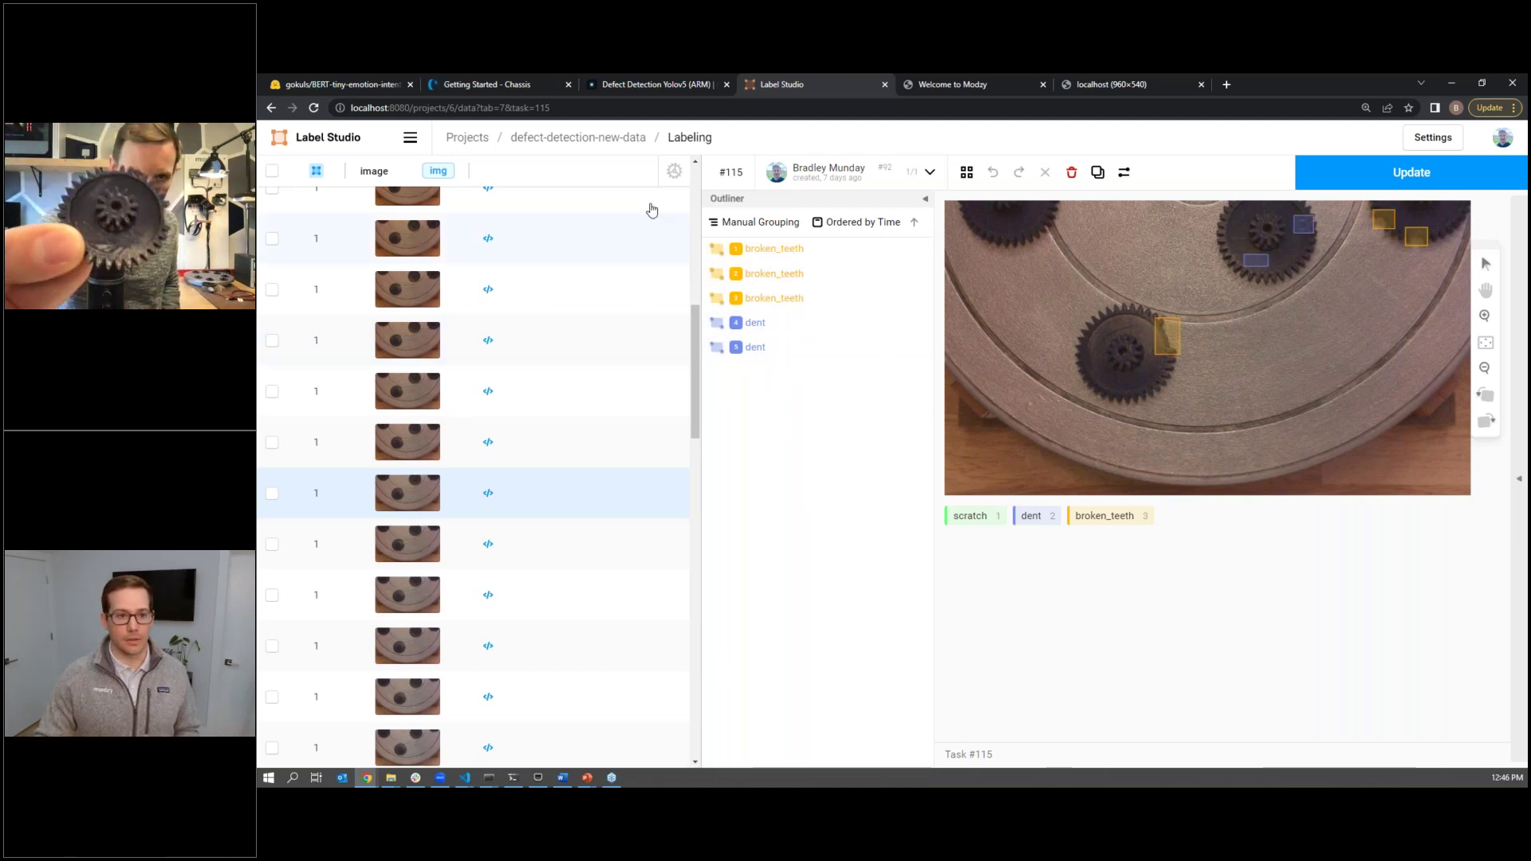
click(618, 84)
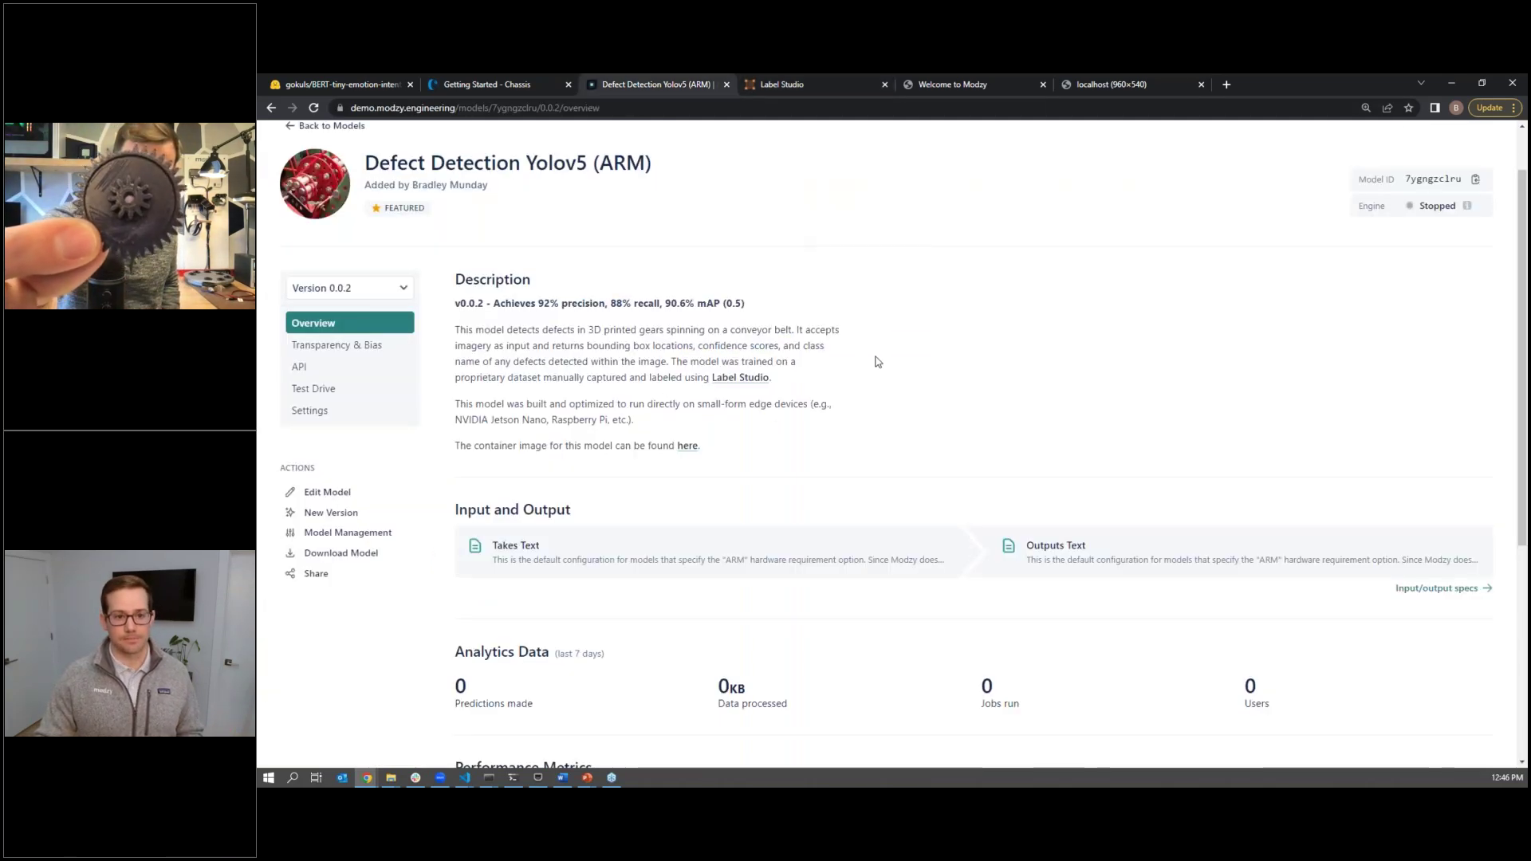
- Open the defect-detection-yolov5-arm 0.0.2 Docker Hub image in a new tab, then return to Modzy
right_click(687, 445)
click(742, 451)
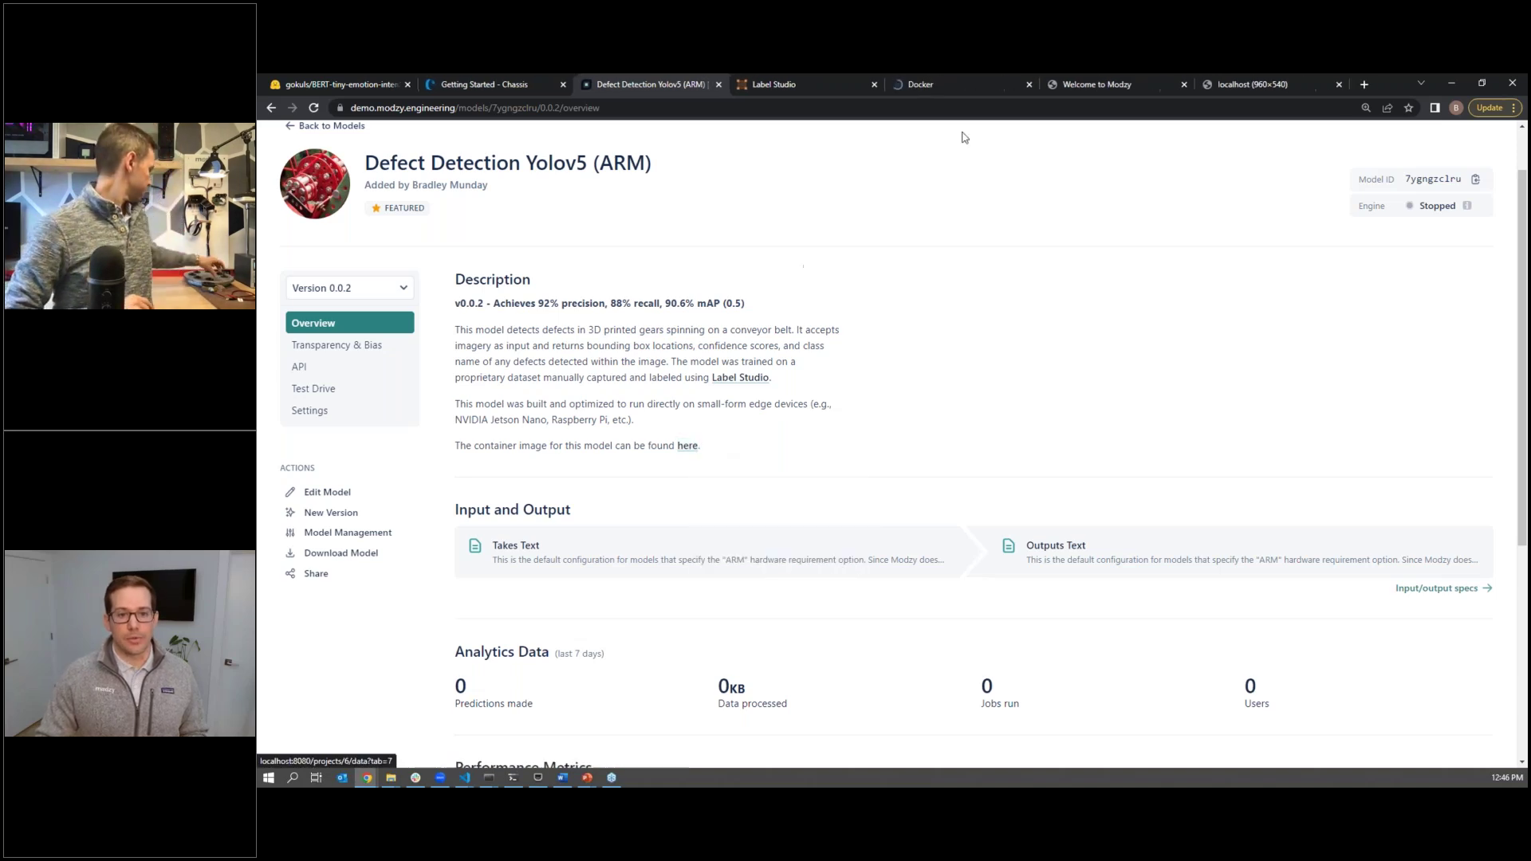
click(972, 88)
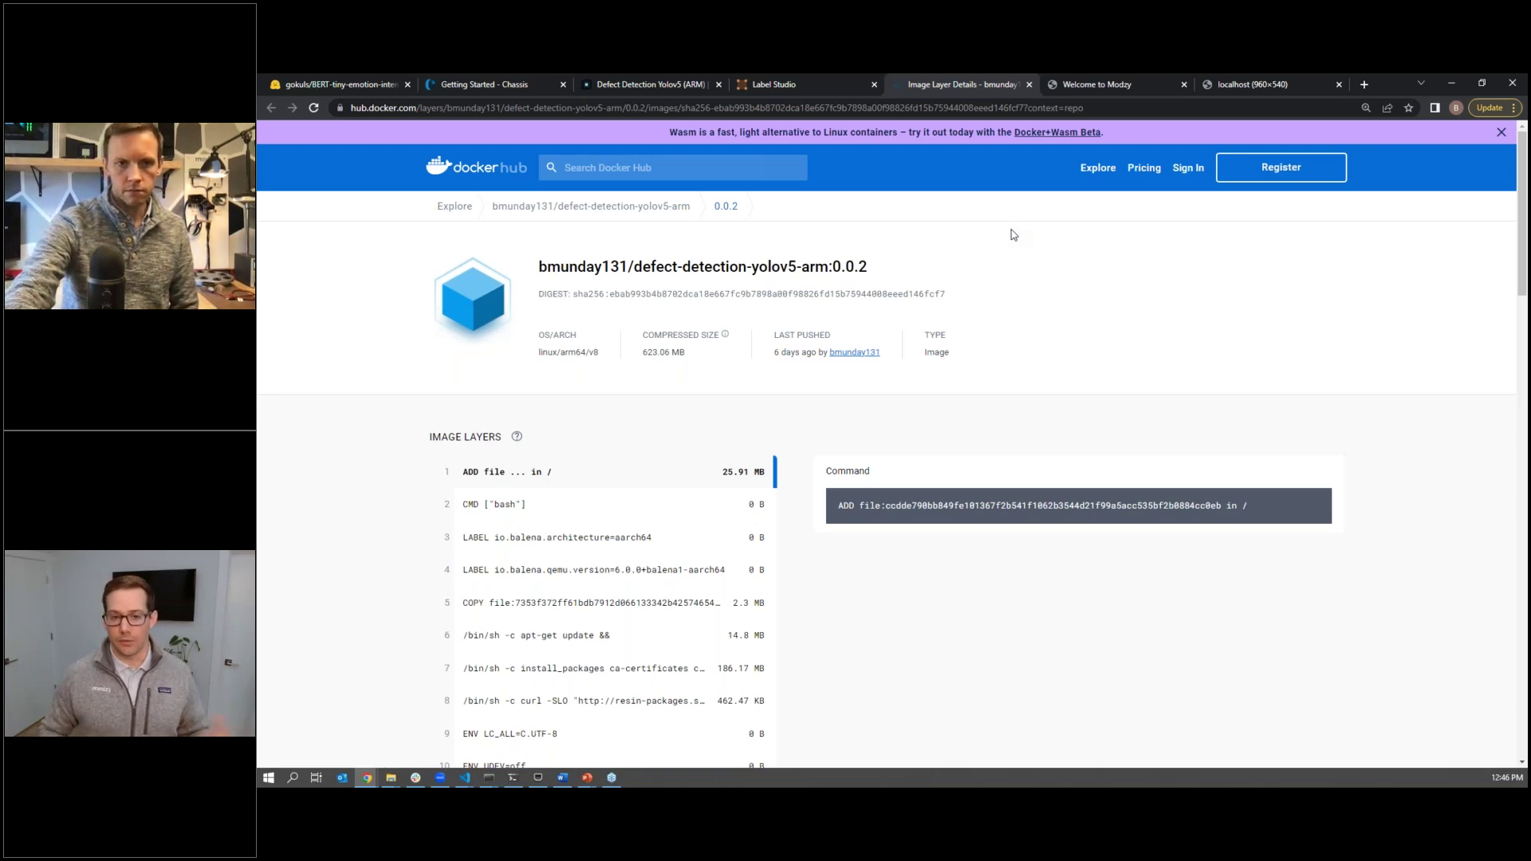
click(662, 83)
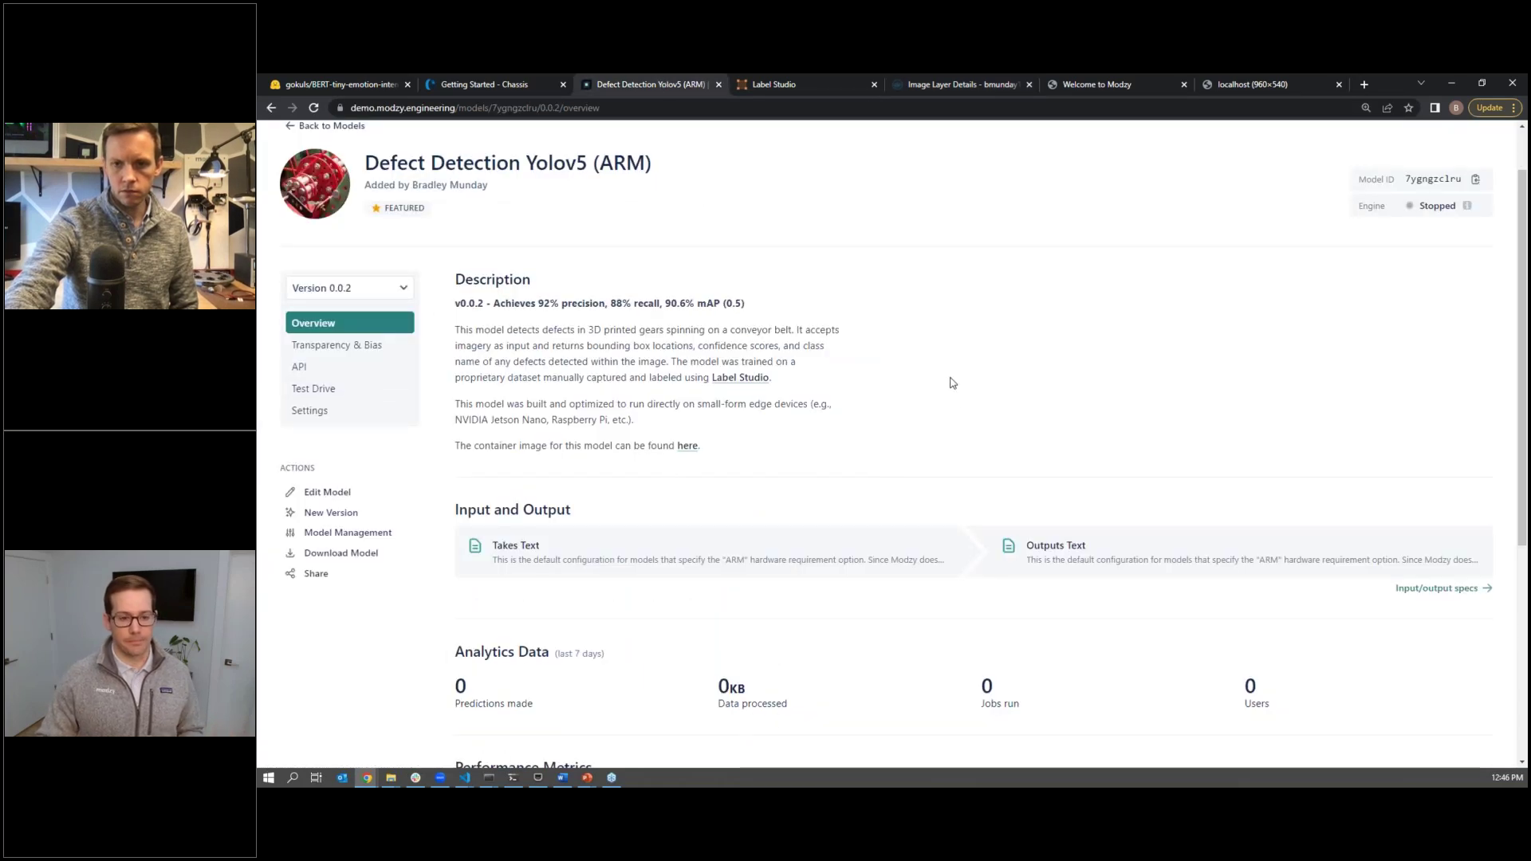
key(ctrl+k)
- Search 'edge' and open the NVIDIA Jetson Nano CV Demo device group from Edge Device Groups
text(edge)
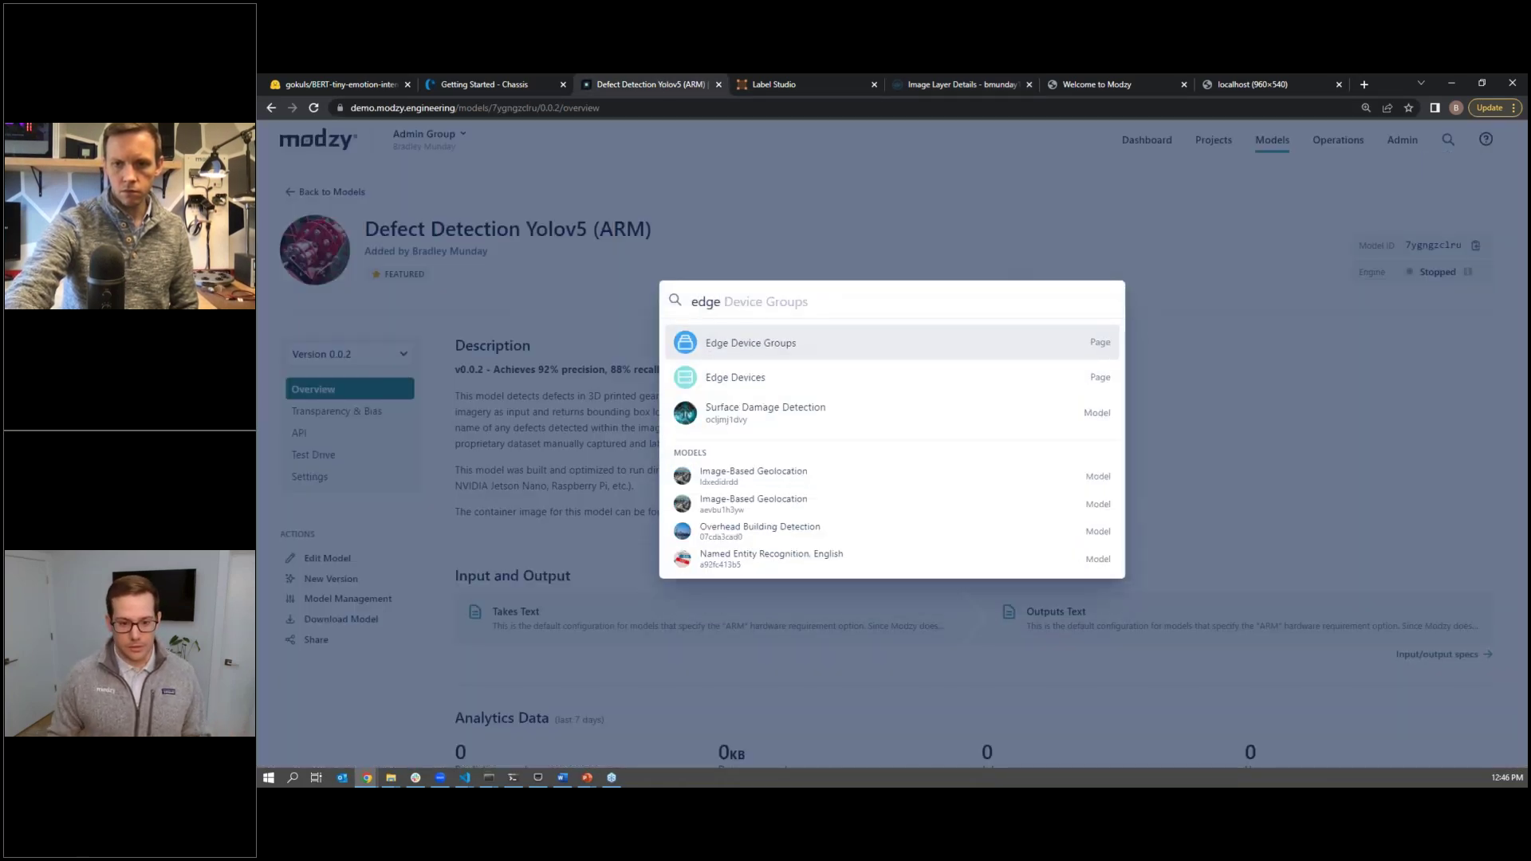
key(Return)
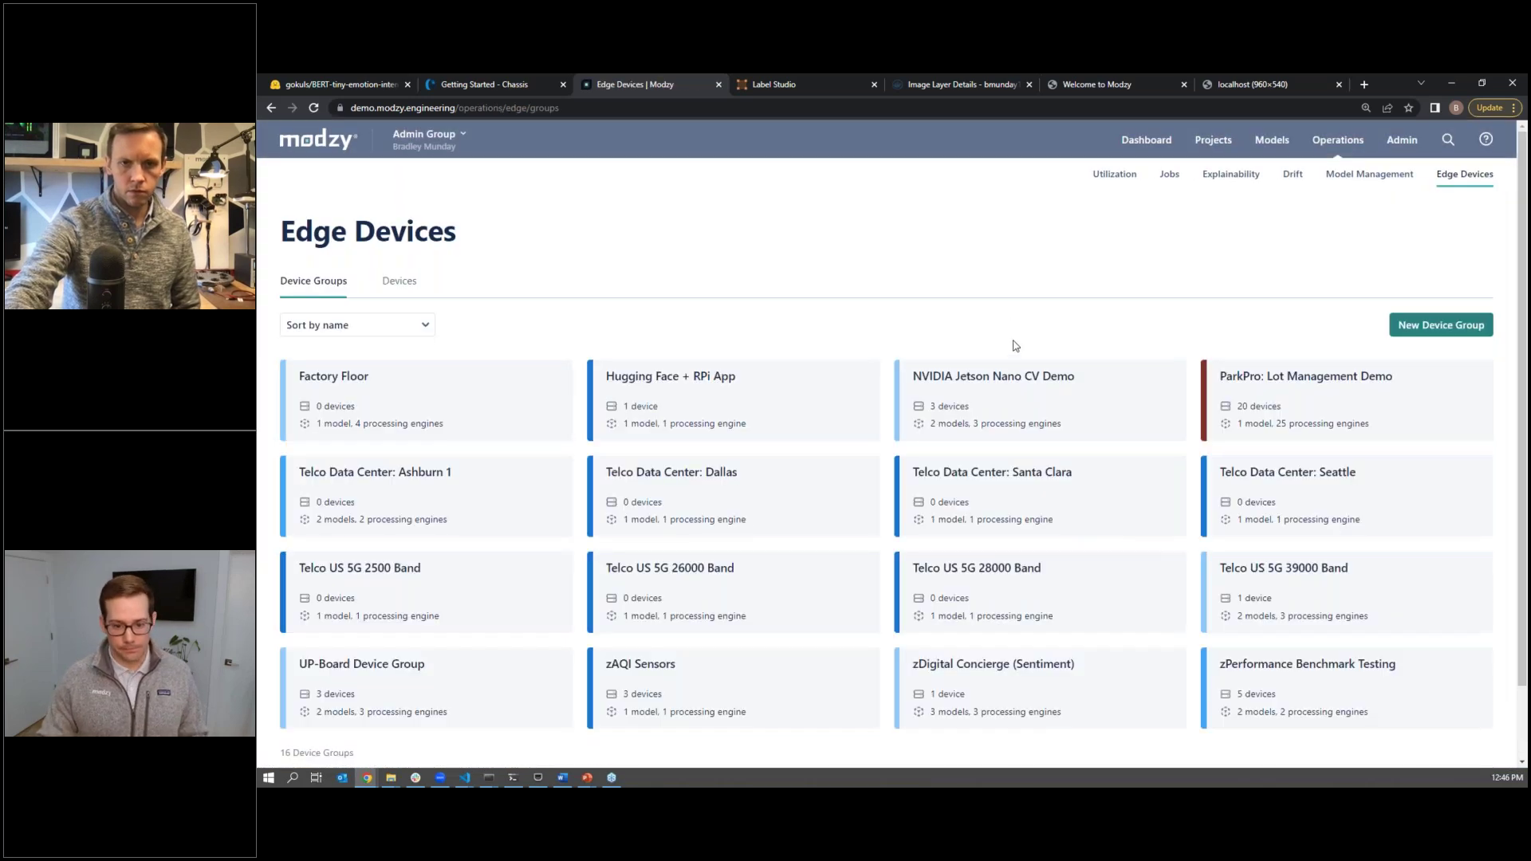
click(1044, 398)
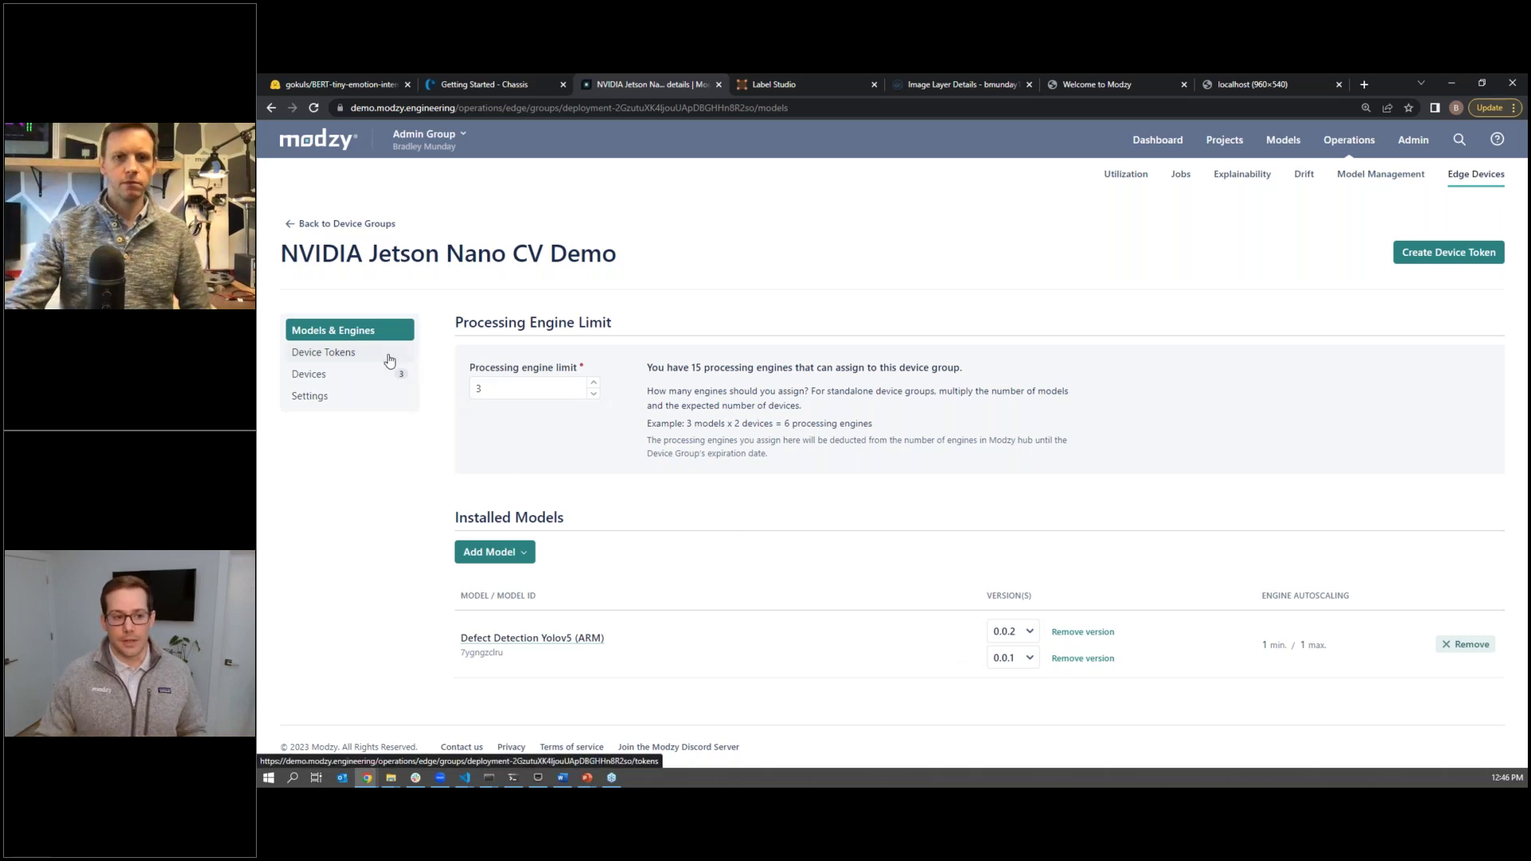
- Generate device tokens registration commands for the 'Linux with 64-bit ARM chip' device type
click(366, 360)
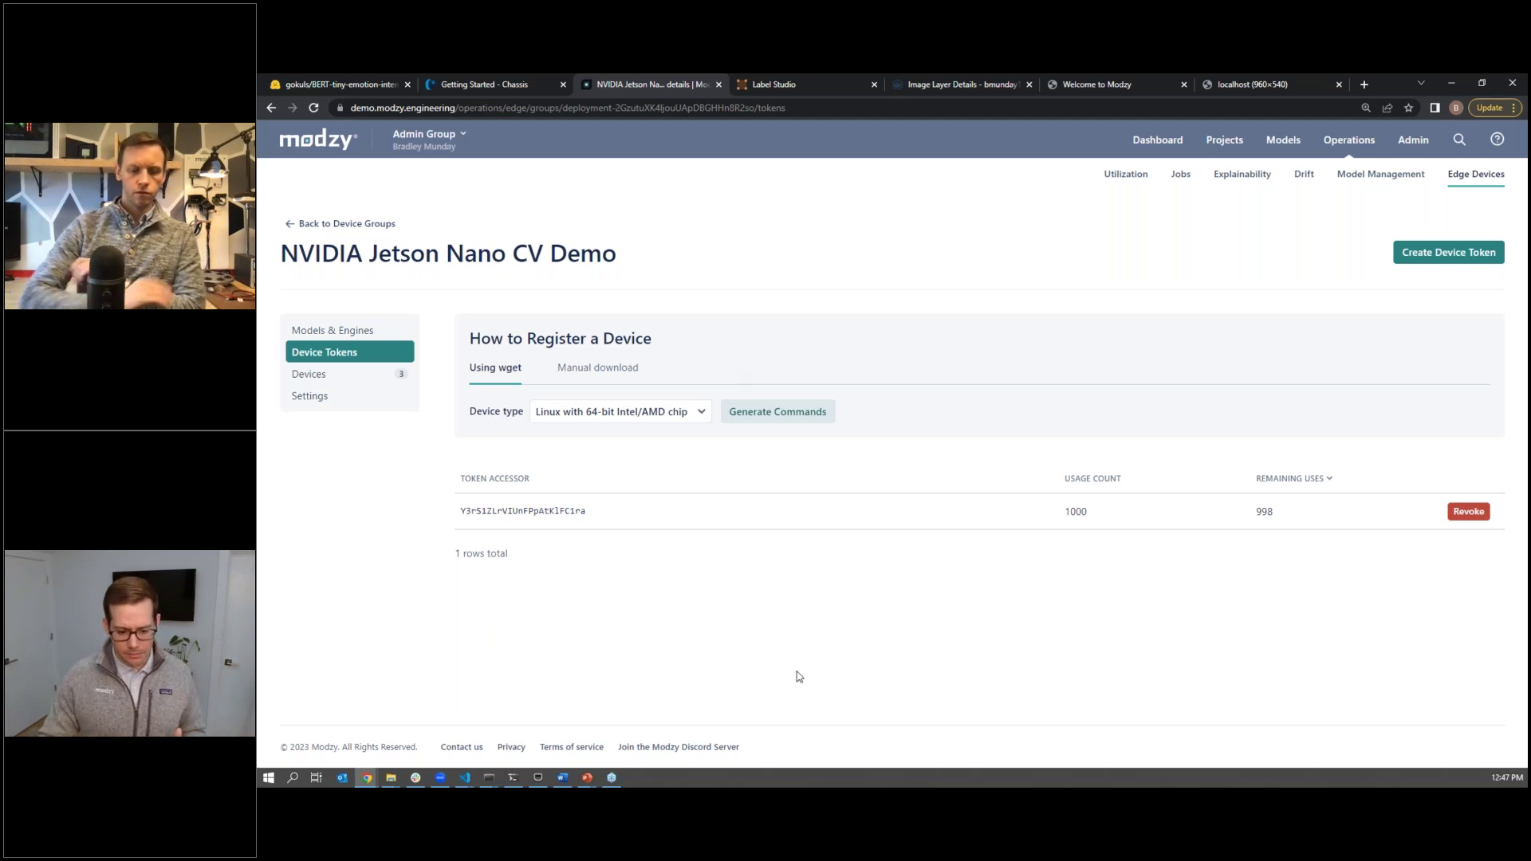
click(696, 413)
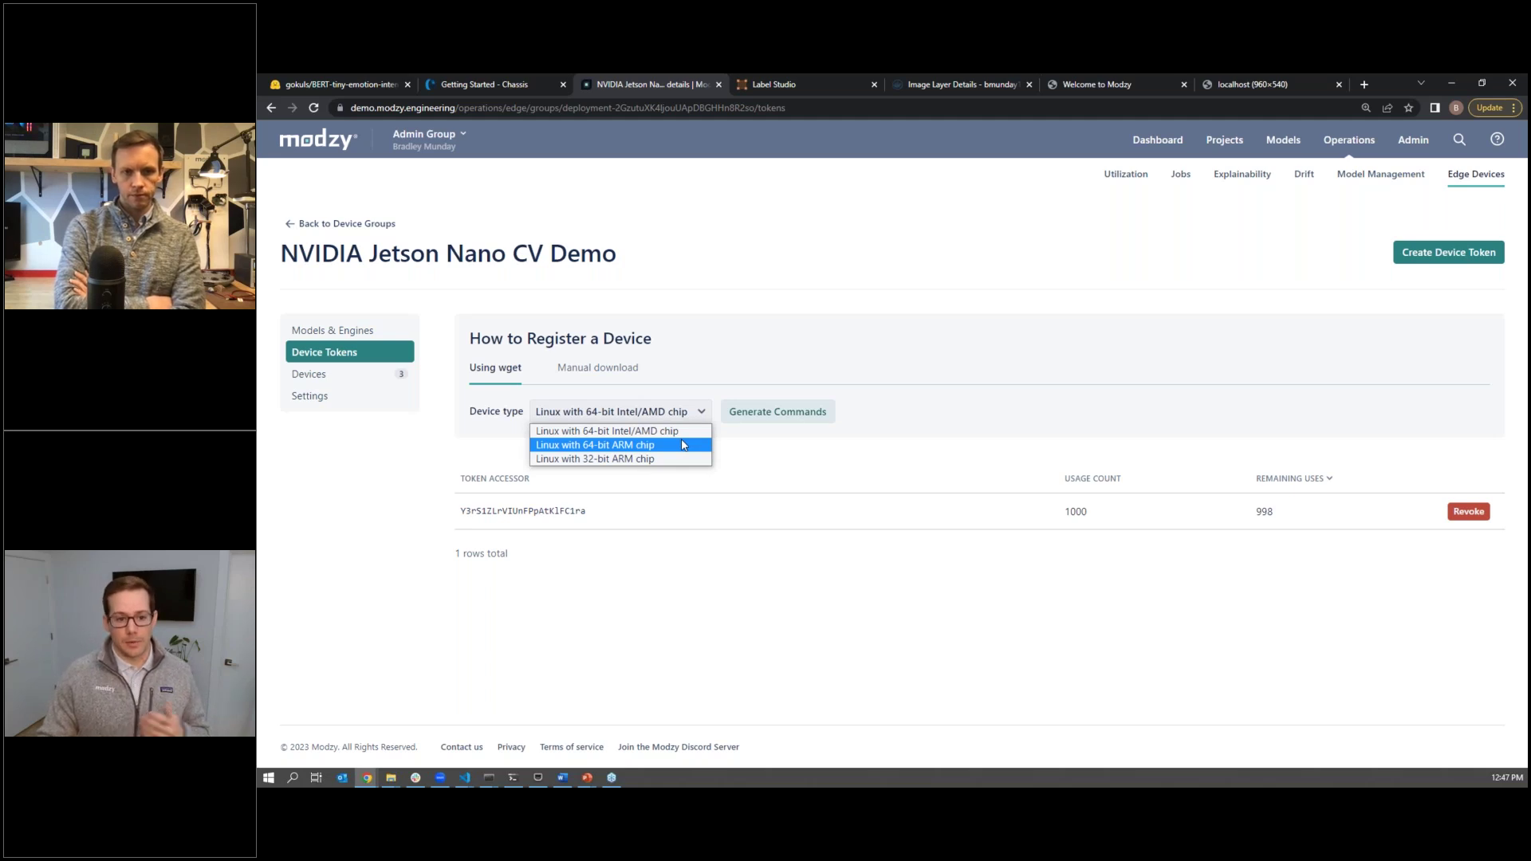
click(683, 445)
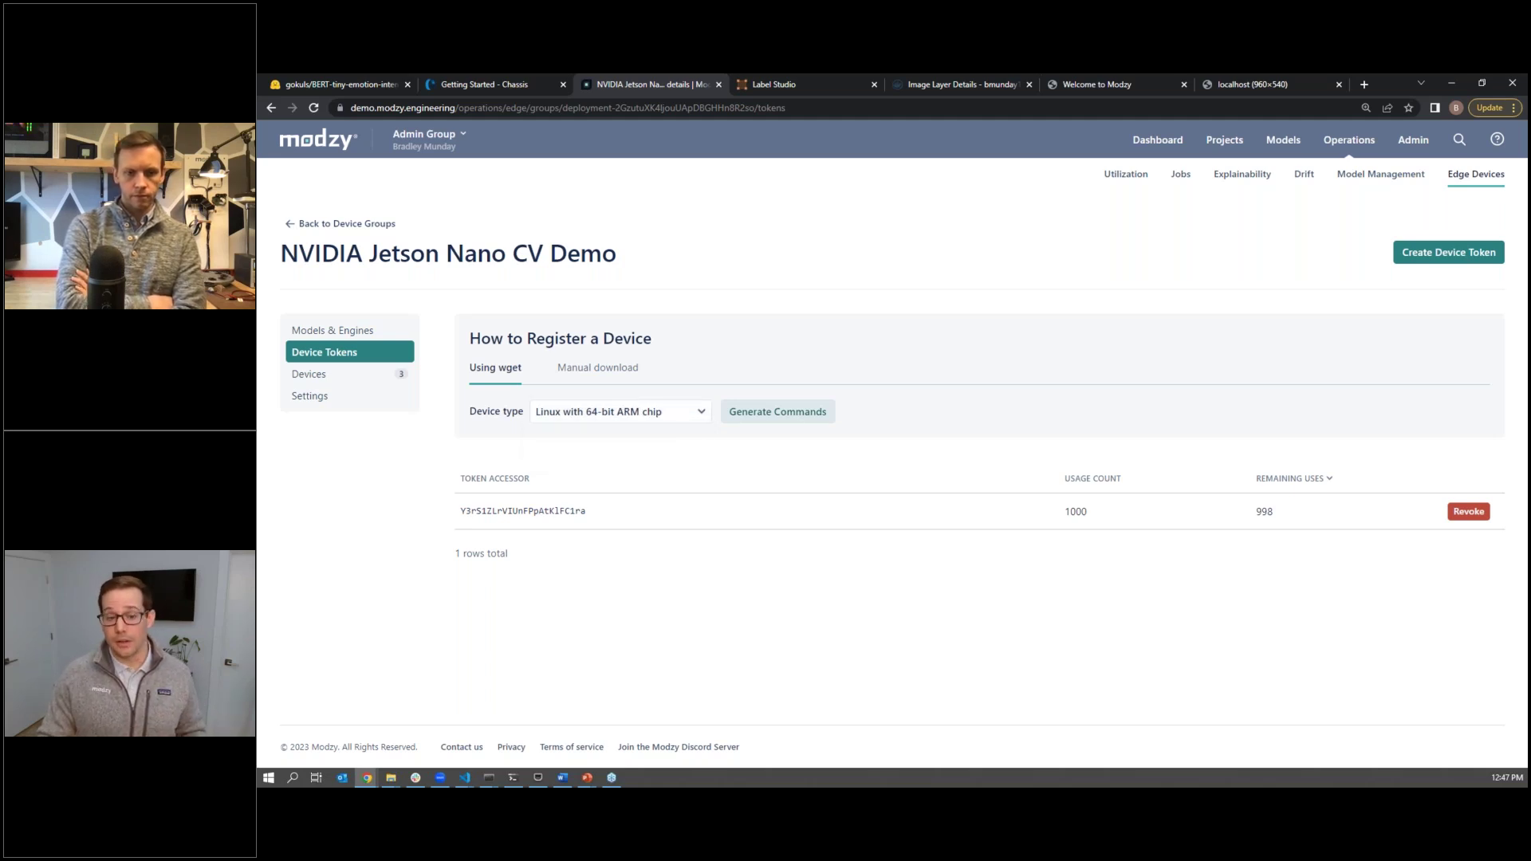
click(745, 412)
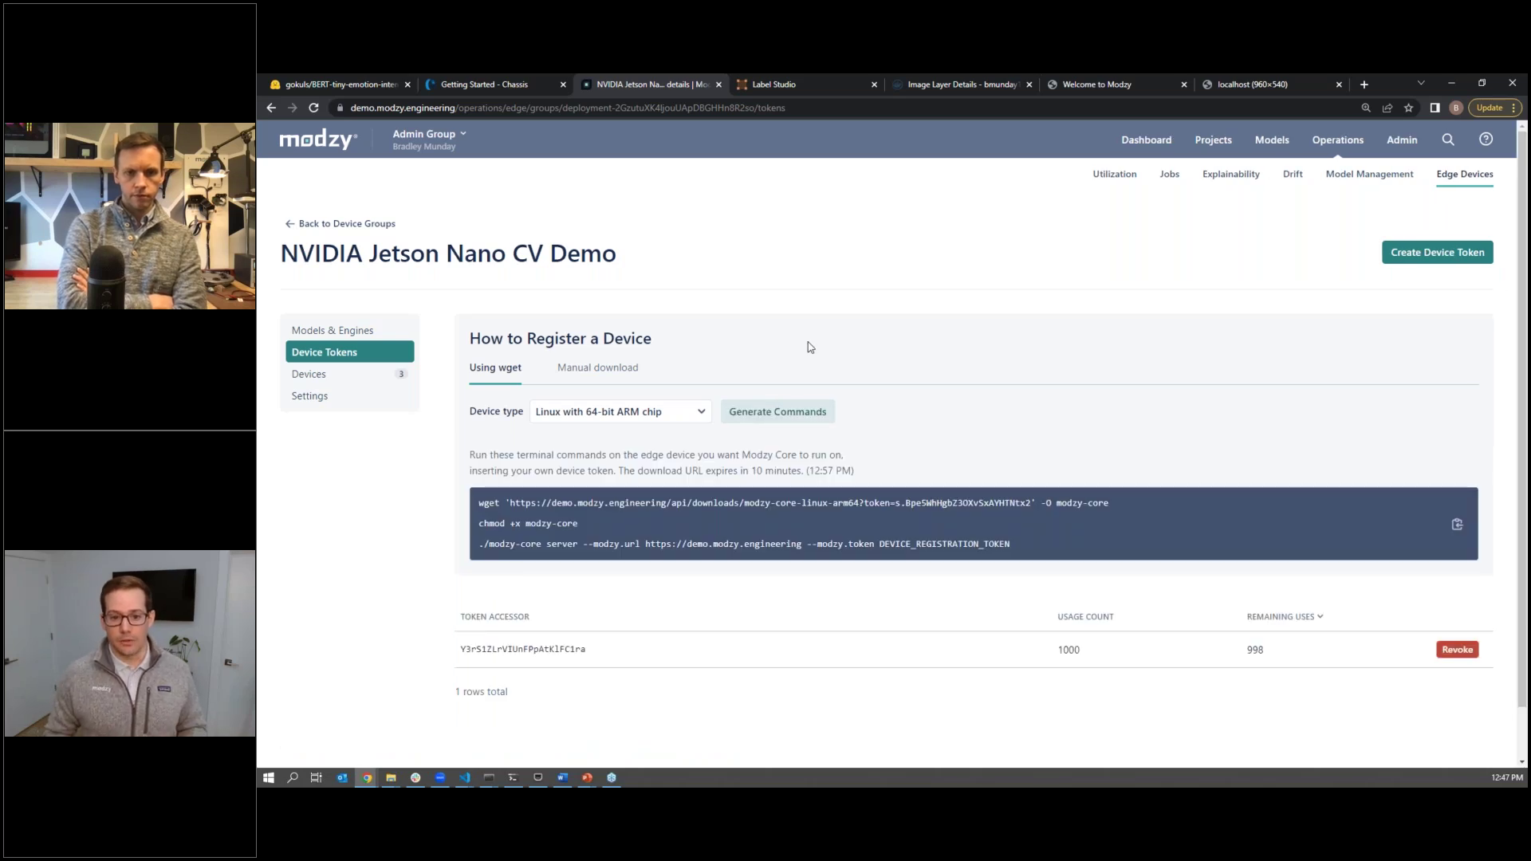
- Highlight the wget command, then reload the localhost:8000 live gear defect detection feed
triple_click(933, 500)
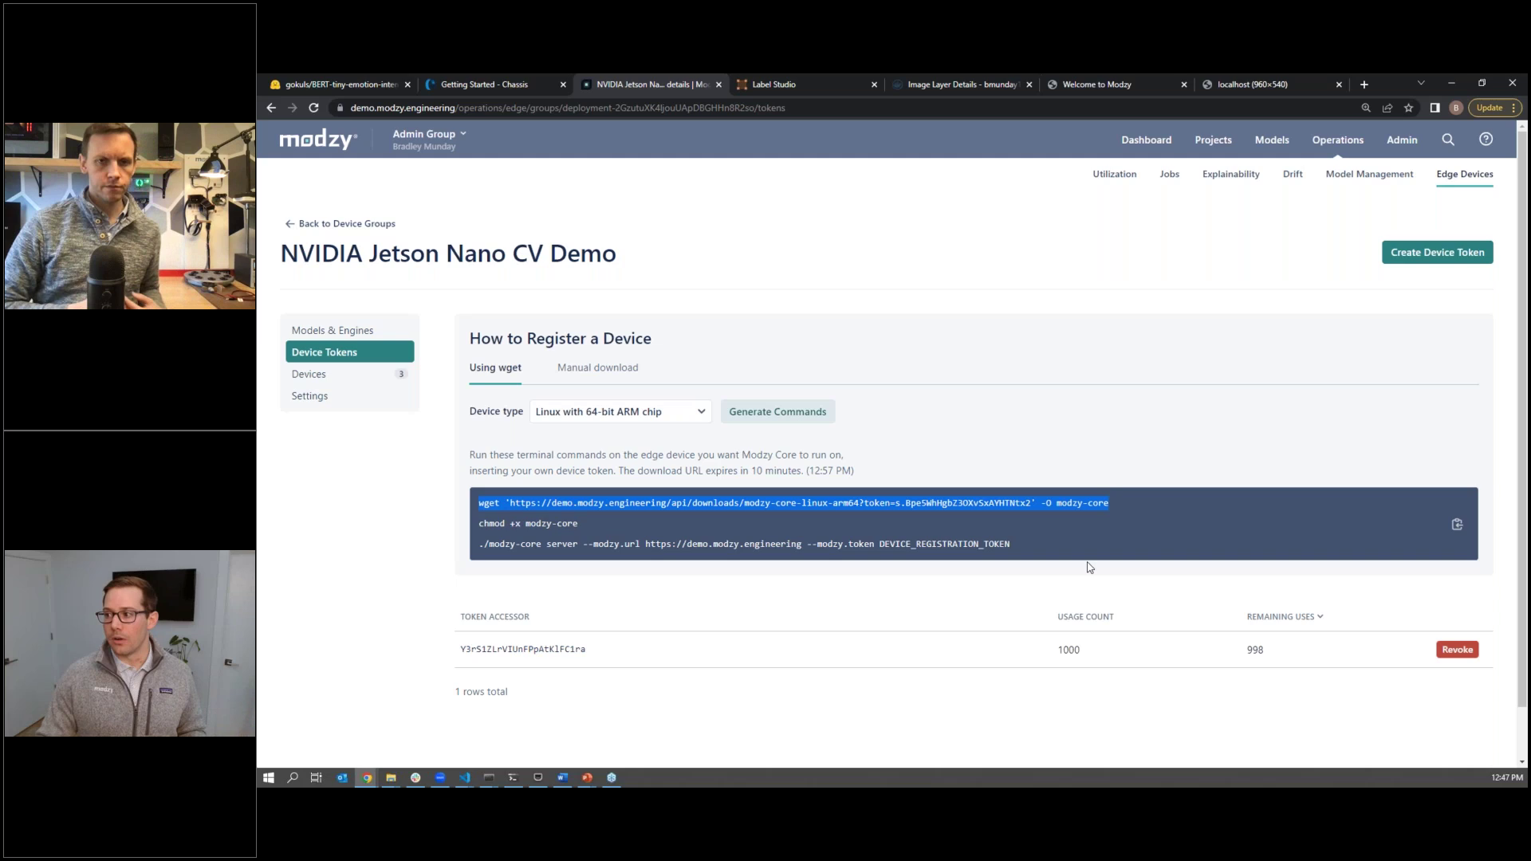
click(997, 549)
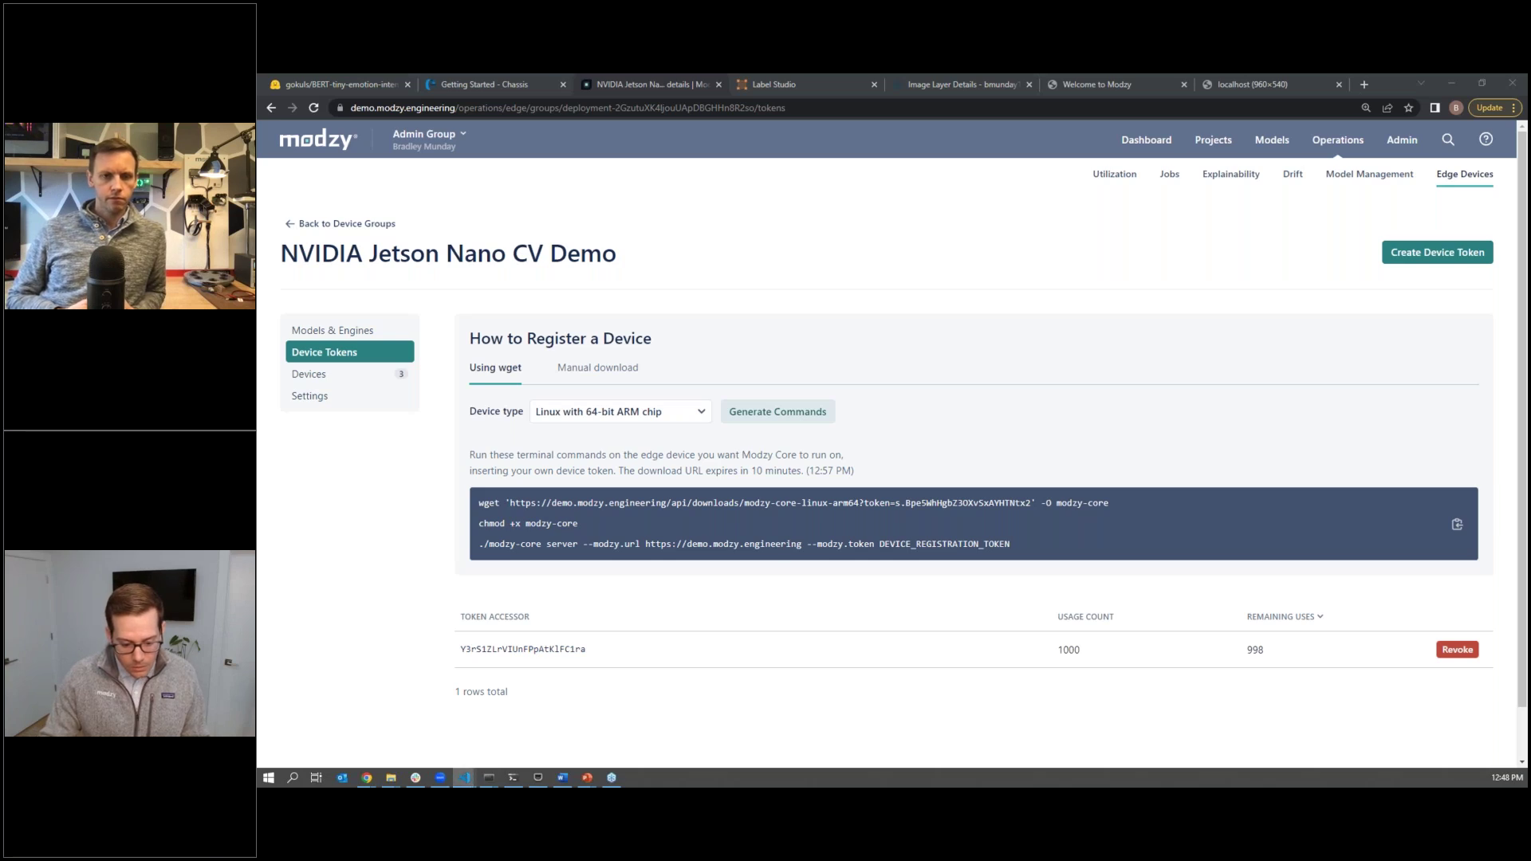
click(1261, 86)
click(1027, 106)
key(Return)
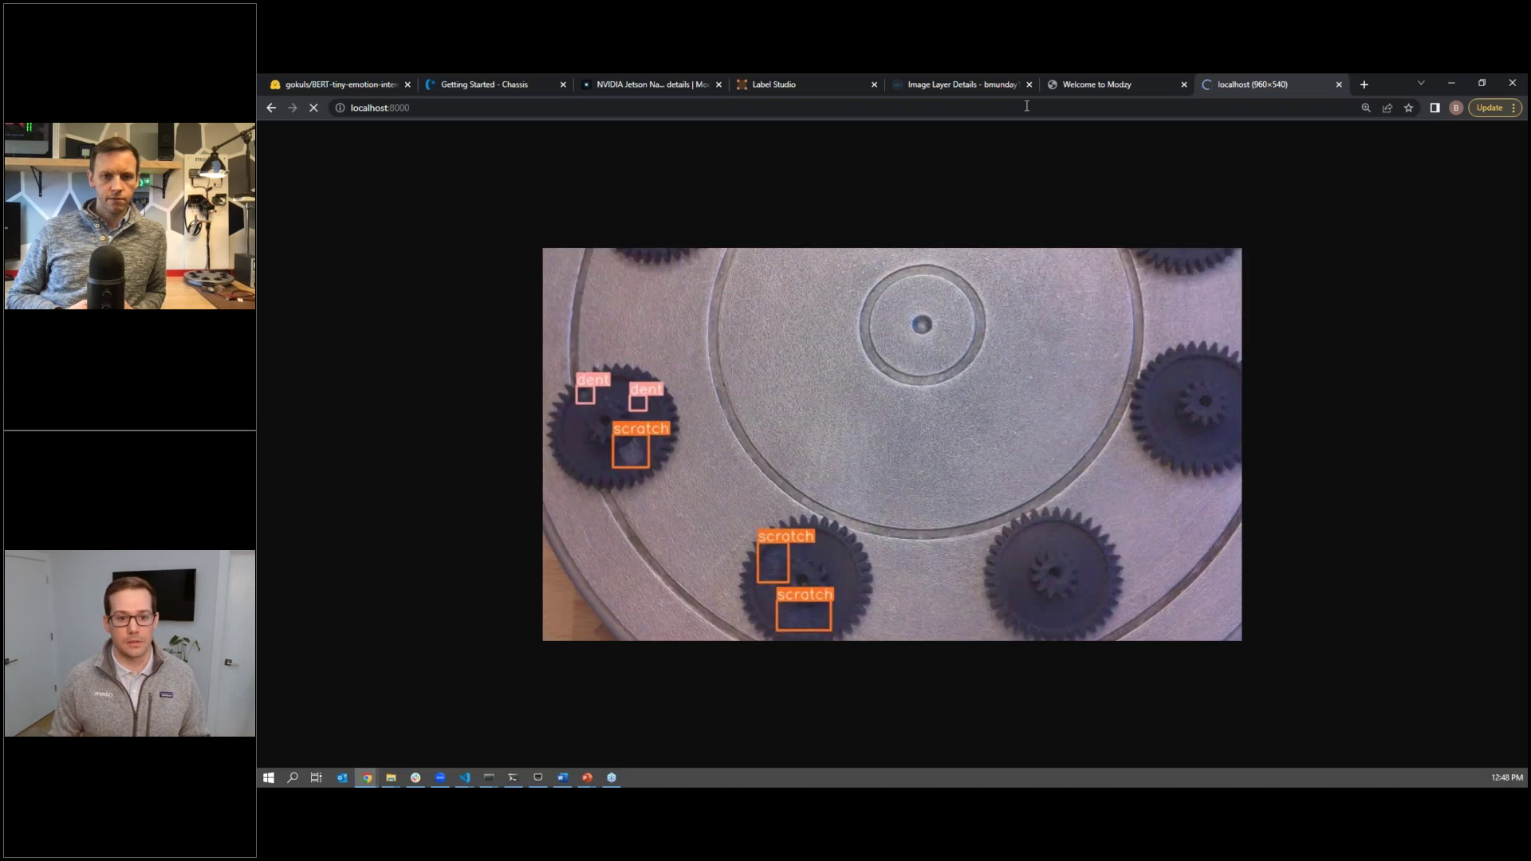